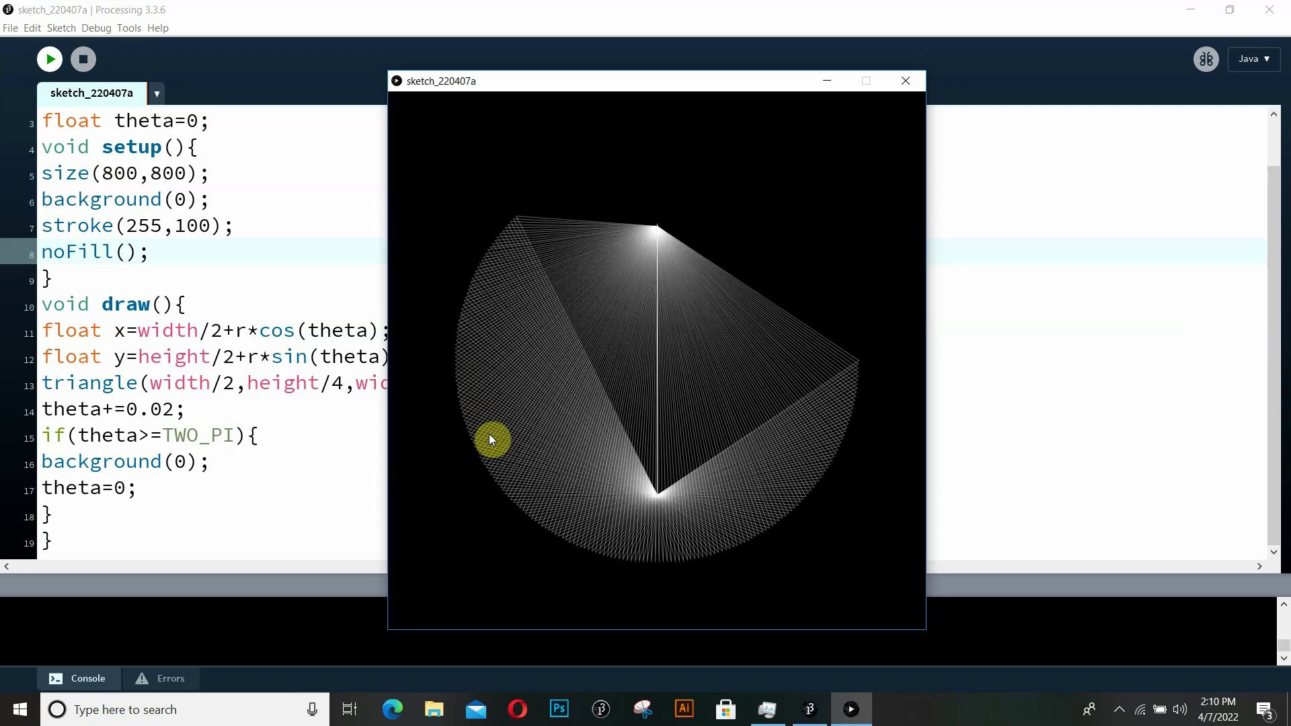
Close the current sketch window and rerun the triangle sketch unchanged from the start
{"action": "mouse_move", "coordinate": [736, 82]}
{"action": "left_mouse_down"}
{"action": "mouse_move", "coordinate": [649, 101]}
{"action": "mouse_move", "coordinate": [708, 36]}
{"action": "left_mouse_up"}
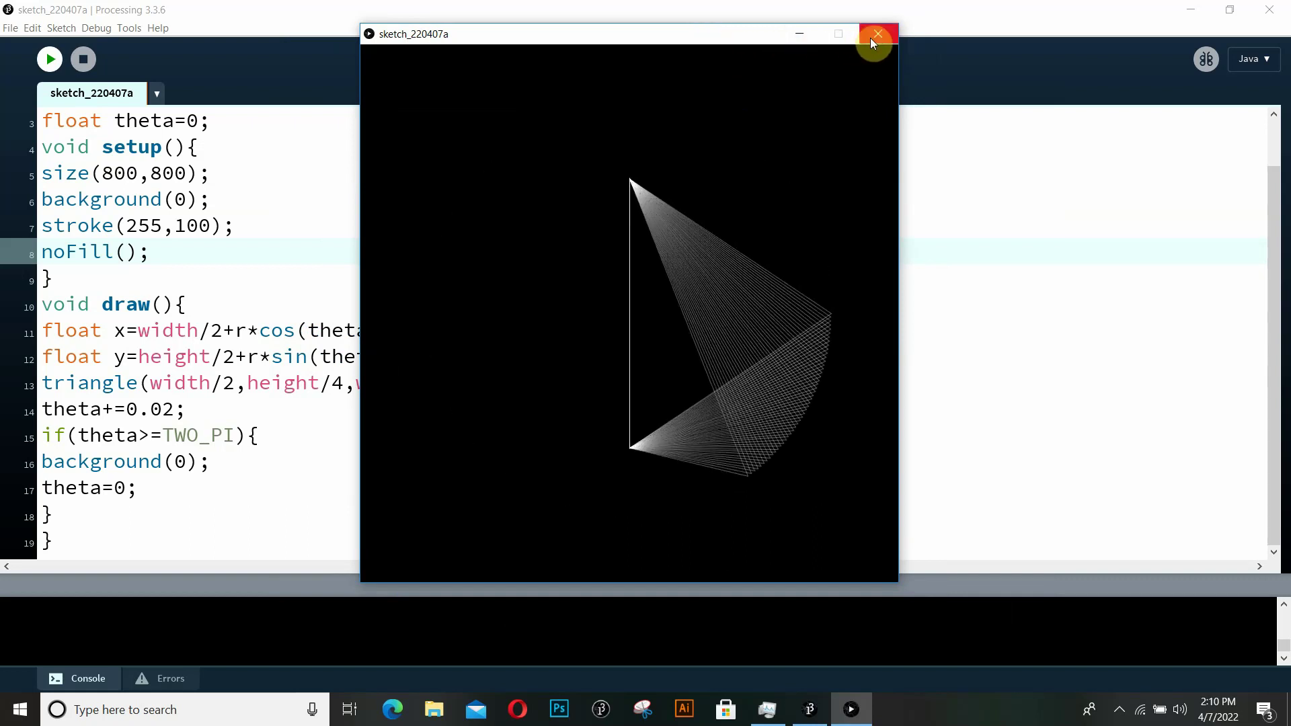
{"action": "left_click", "coordinate": [876, 37]}
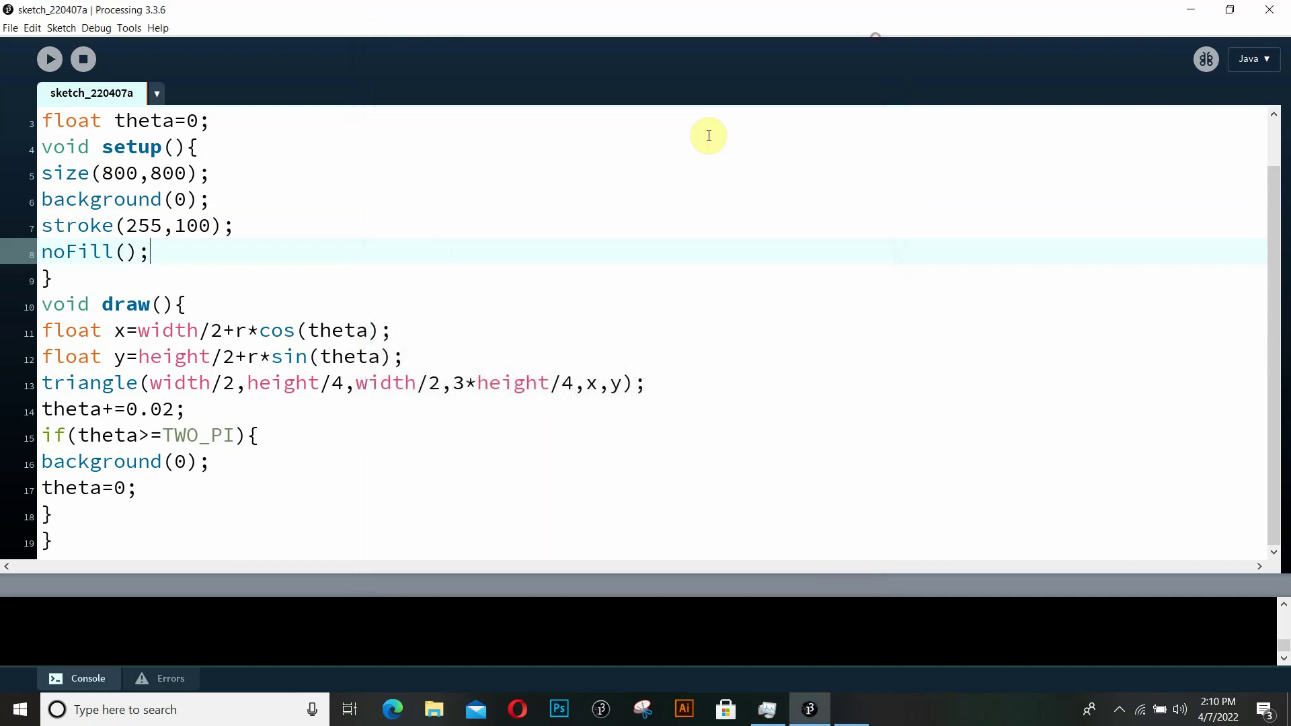
{"action": "left_click_drag", "start_coordinate": [70, 543], "coordinate": [19, 131]}
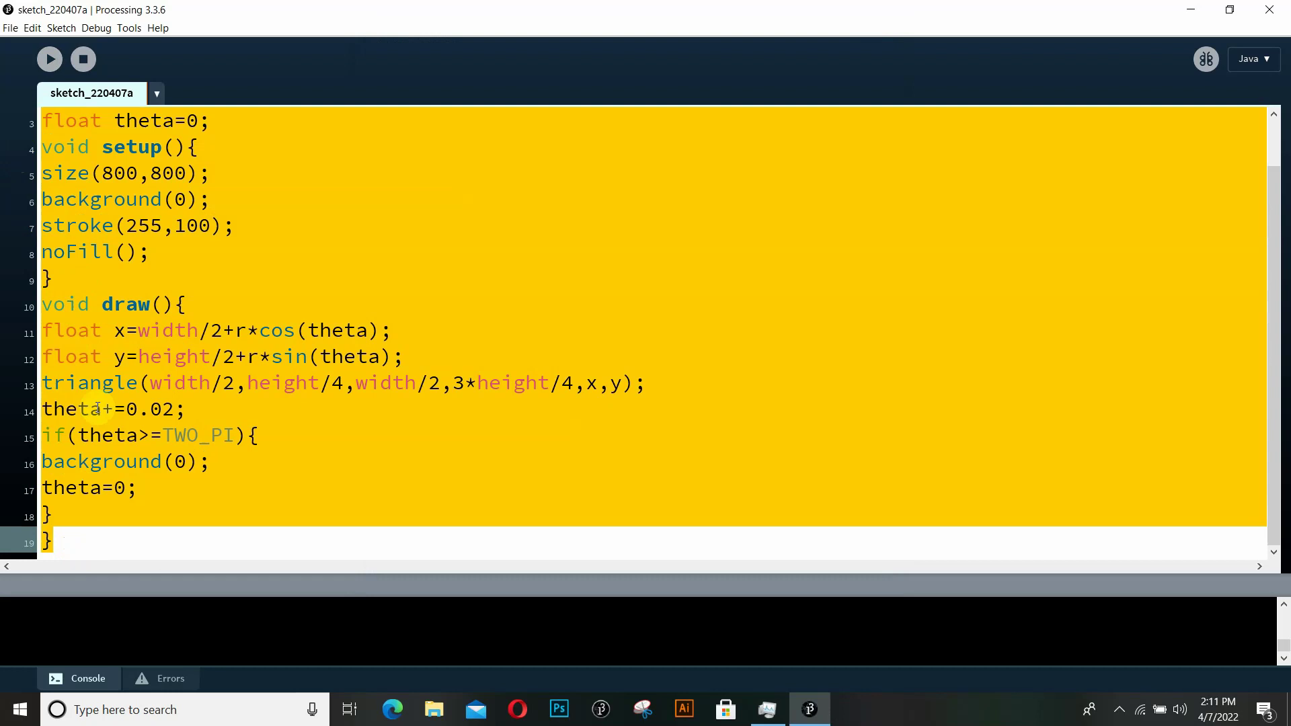
{"action": "left_click", "coordinate": [340, 201]}
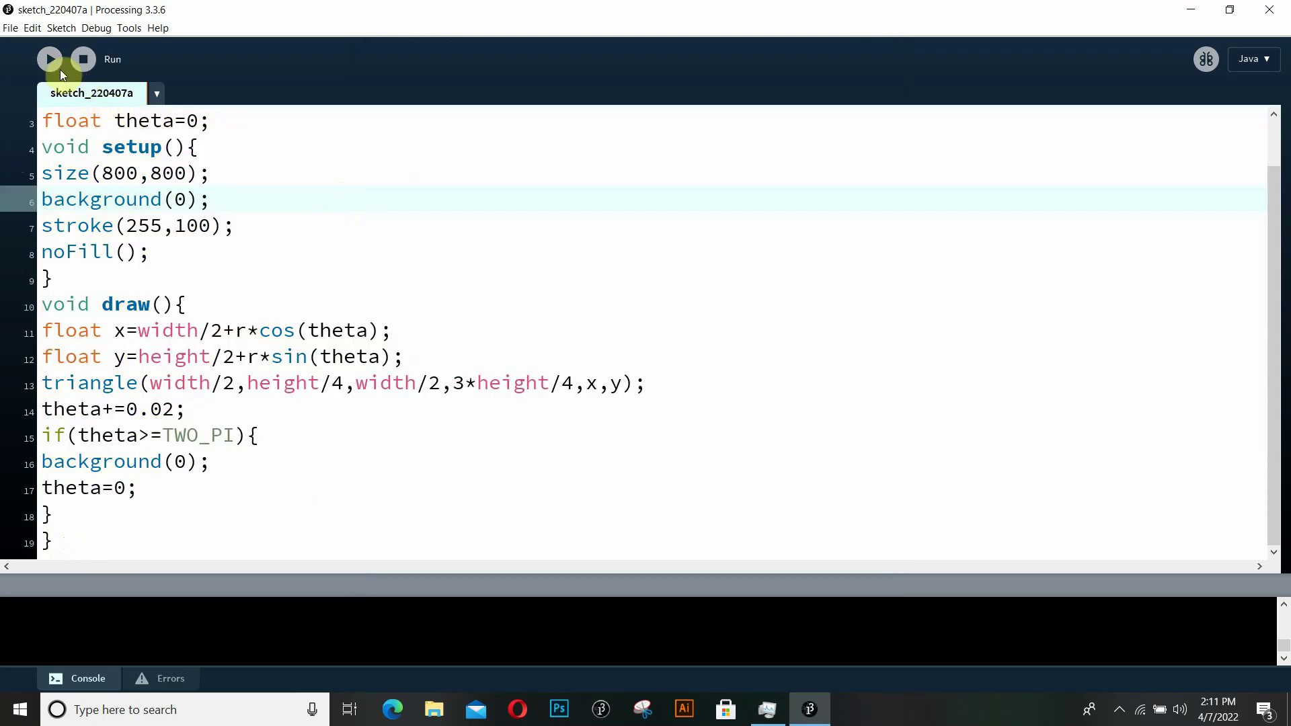
{"action": "left_click", "coordinate": [54, 63]}
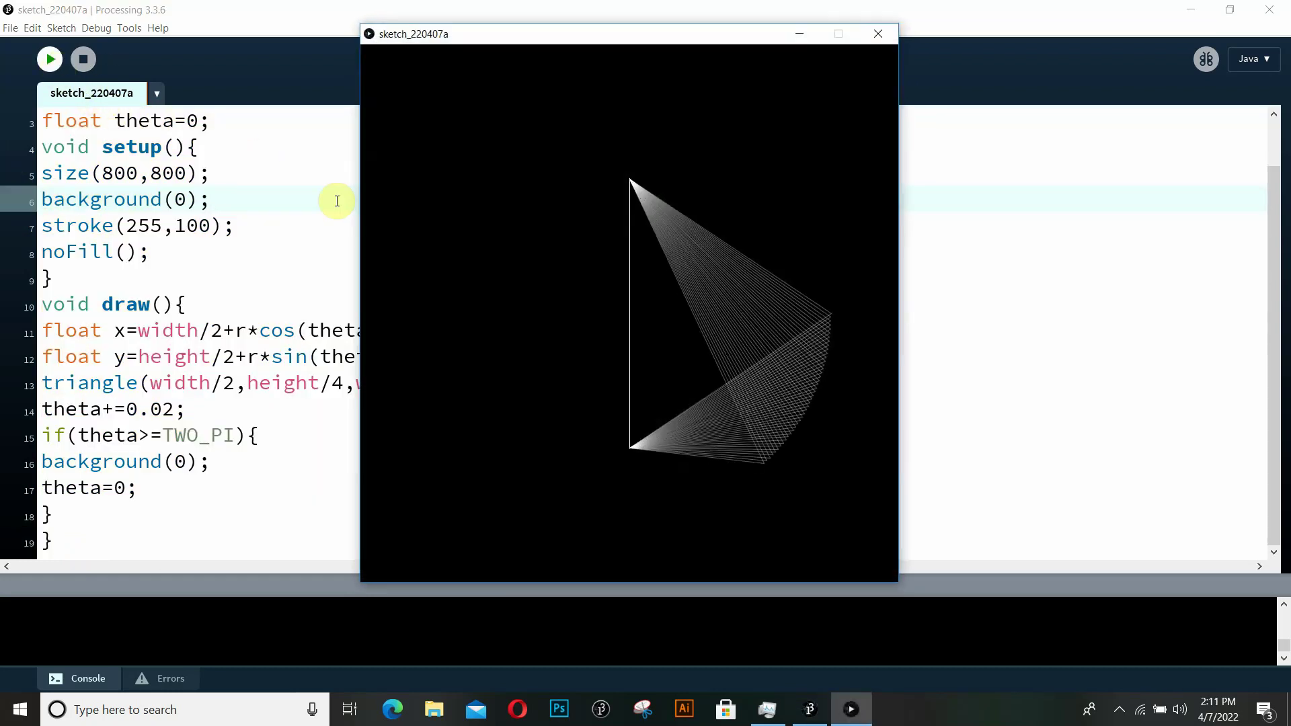
Stop the triangle sketch by closing its output window
{"action": "left_click", "coordinate": [878, 37]}
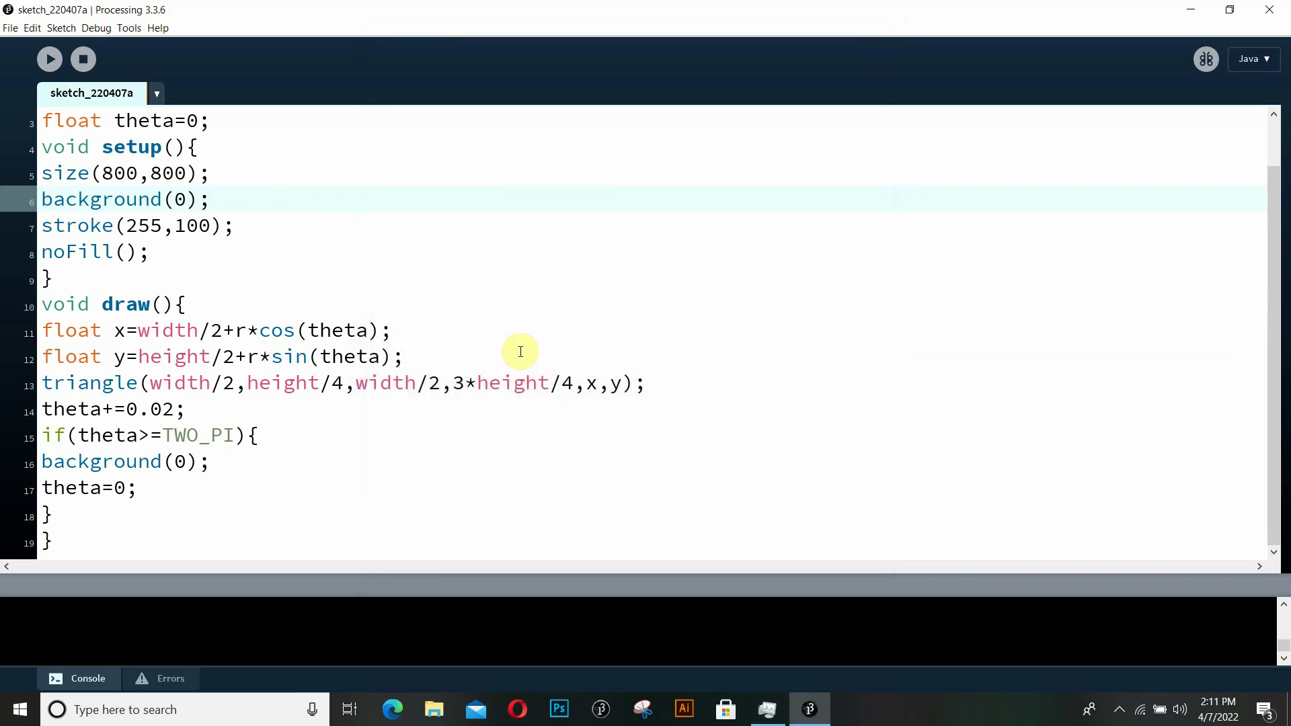